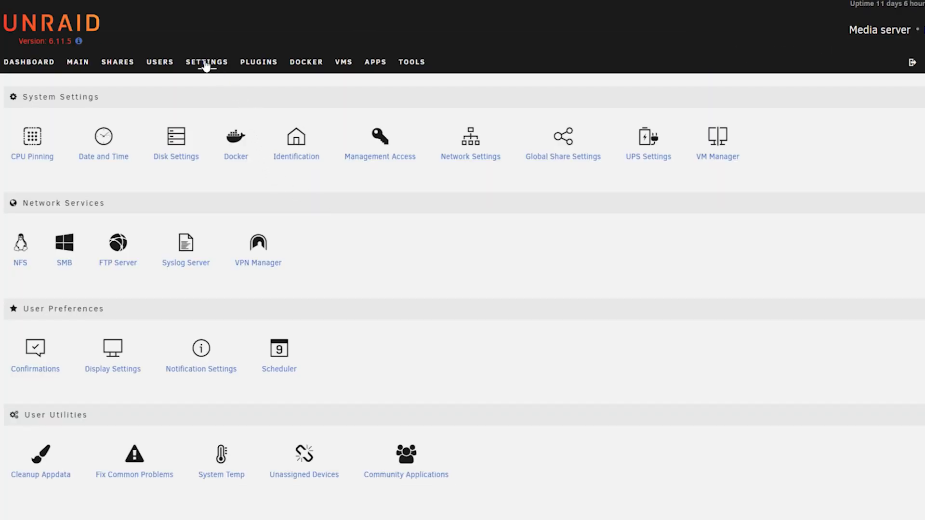
- Open the VM Manager settings, and review the share settings of the domains user share
{"action": "left_click", "coordinate": [206, 63]}
{"action": "left_click", "coordinate": [714, 159]}
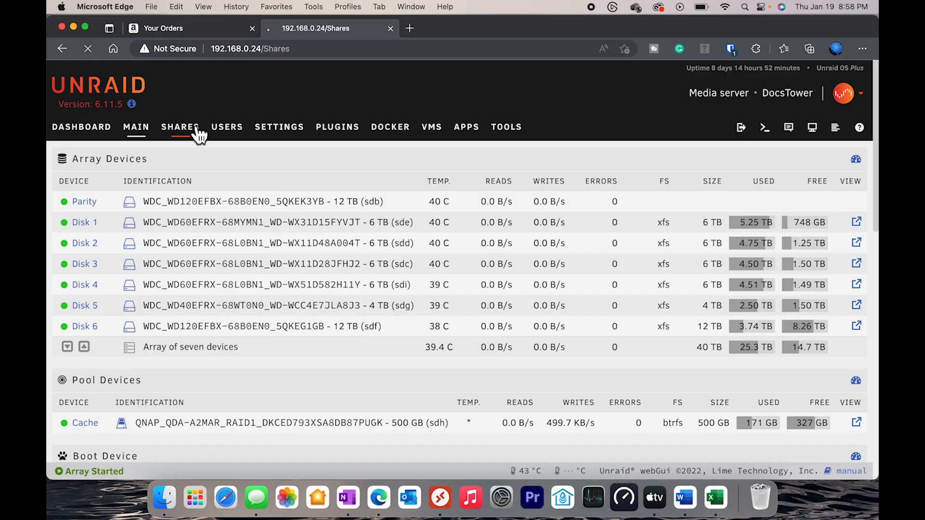
{"action": "left_click", "coordinate": [197, 130]}
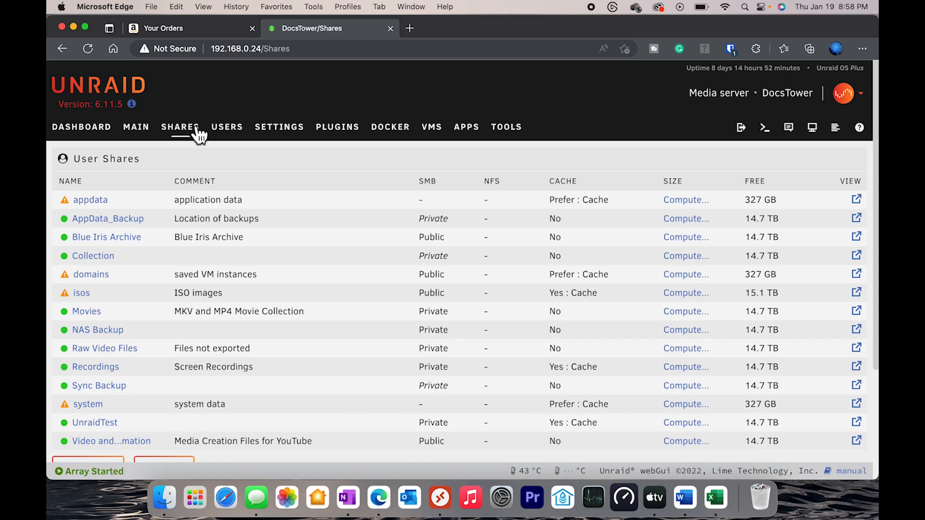
{"action": "scroll", "coordinate": [308, 245], "scroll_direction": "down", "scroll_amount": 3}
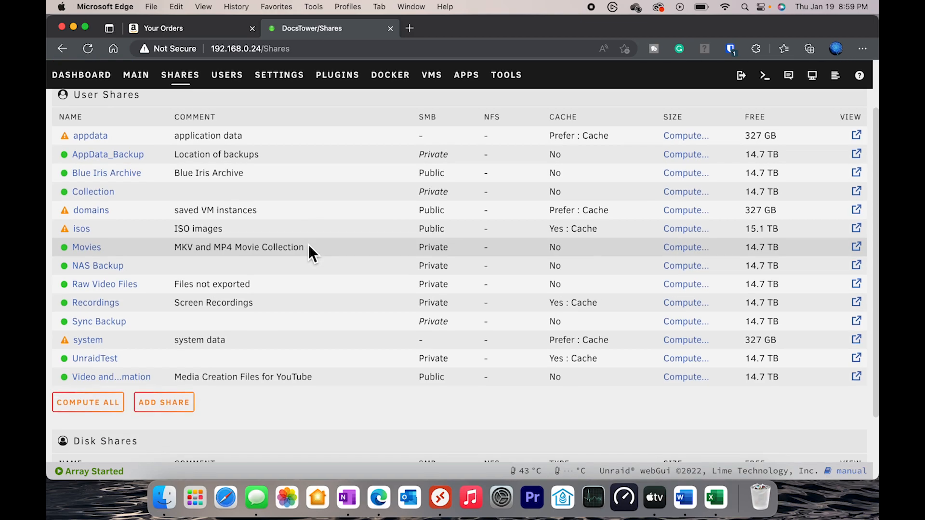
{"action": "left_click", "coordinate": [96, 212]}
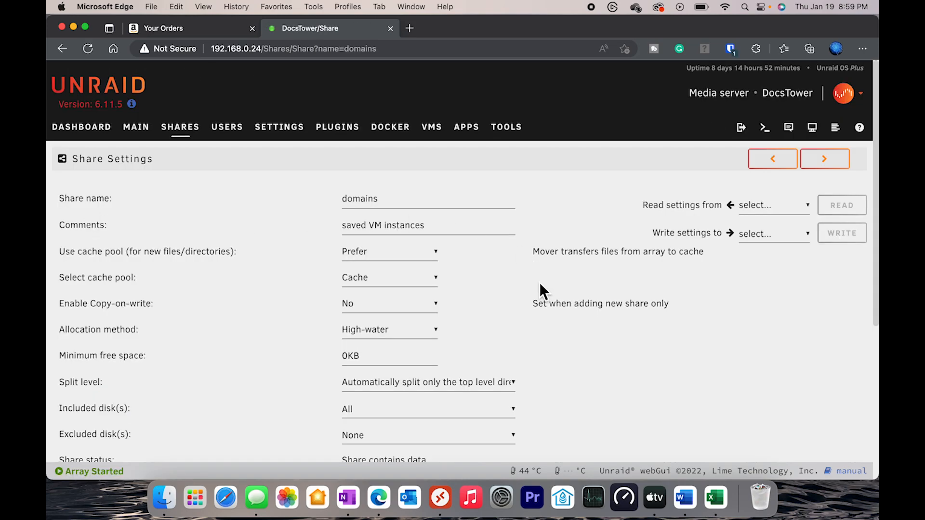
{"action": "scroll", "coordinate": [540, 285], "scroll_direction": "down", "scroll_amount": 5}
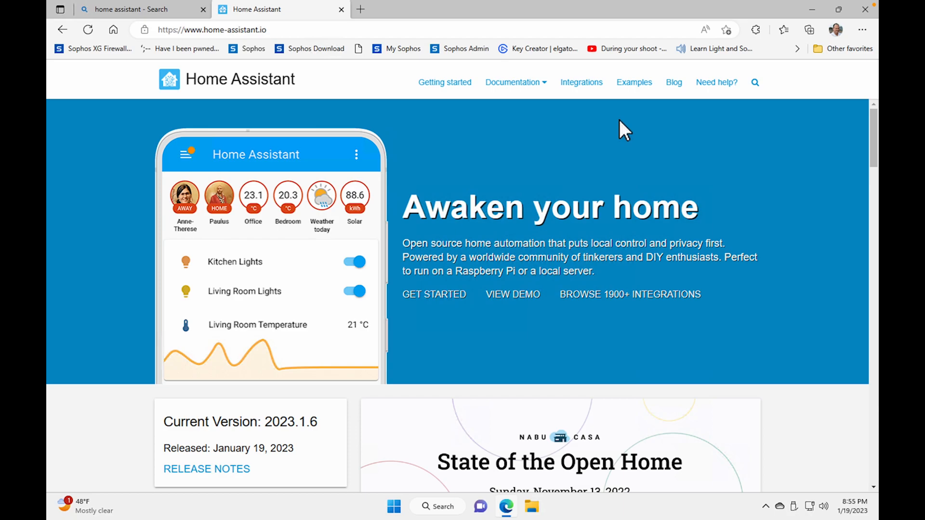
- Open the Linux installation page in the Home Assistant documentation
{"action": "mouse_move", "coordinate": [525, 91]}
{"action": "left_click", "coordinate": [510, 123]}
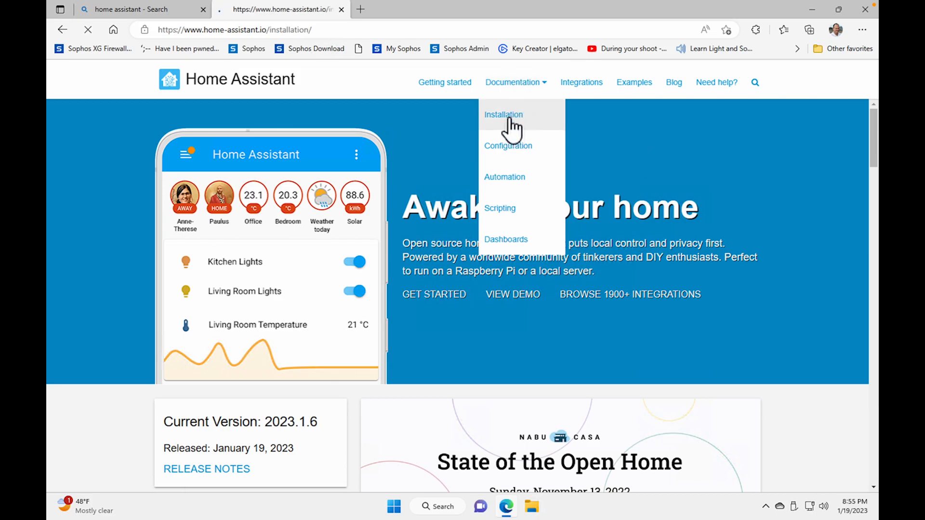
{"action": "scroll", "coordinate": [484, 186], "scroll_direction": "down", "scroll_amount": 3}
{"action": "scroll", "coordinate": [485, 186], "scroll_direction": "down", "scroll_amount": 8}
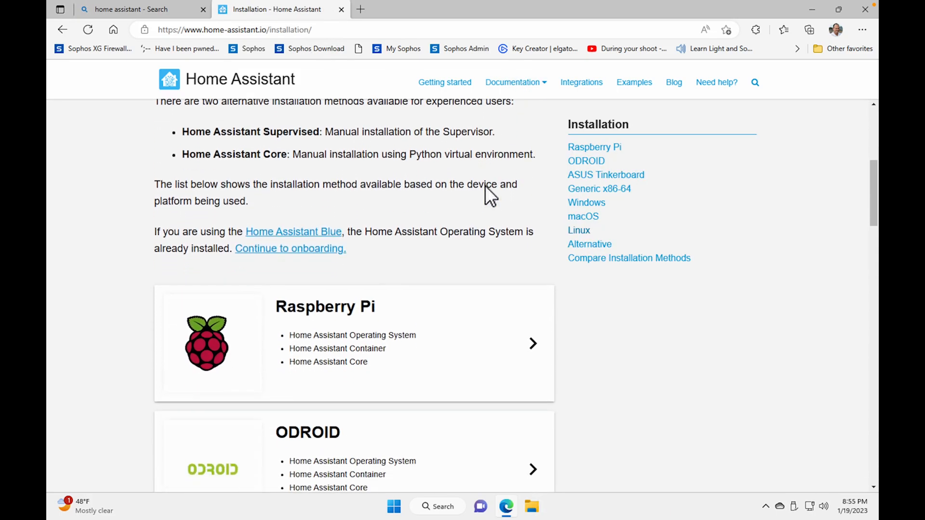
{"action": "scroll", "coordinate": [485, 186], "scroll_direction": "down", "scroll_amount": 9}
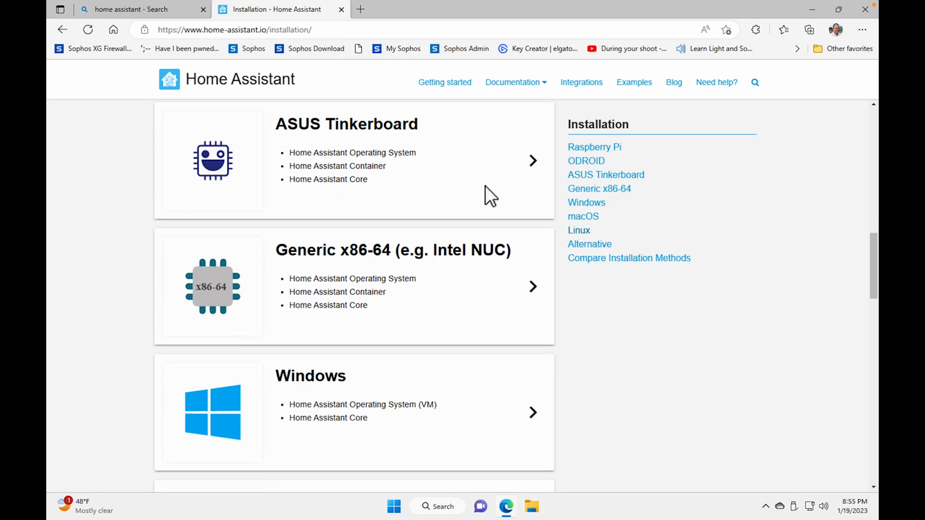
{"action": "scroll", "coordinate": [485, 186], "scroll_direction": "down", "scroll_amount": 1}
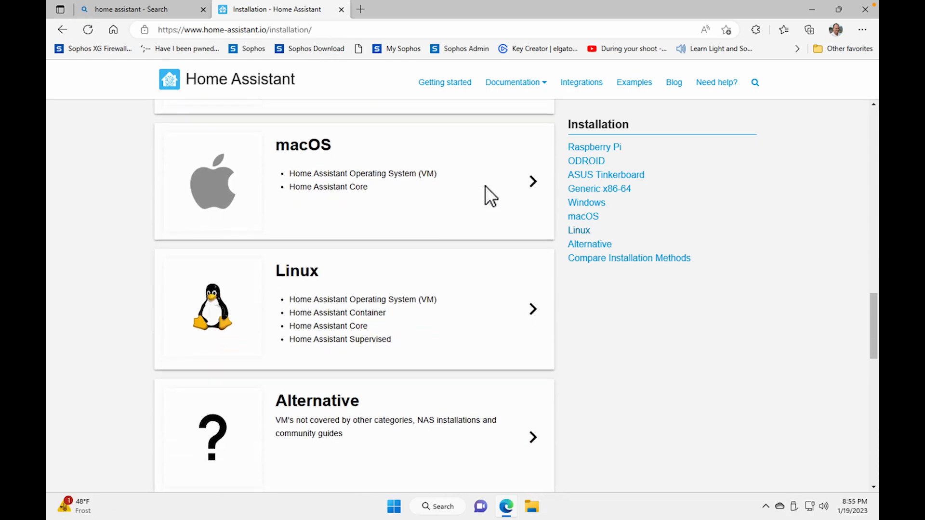
{"action": "left_click", "coordinate": [371, 306]}
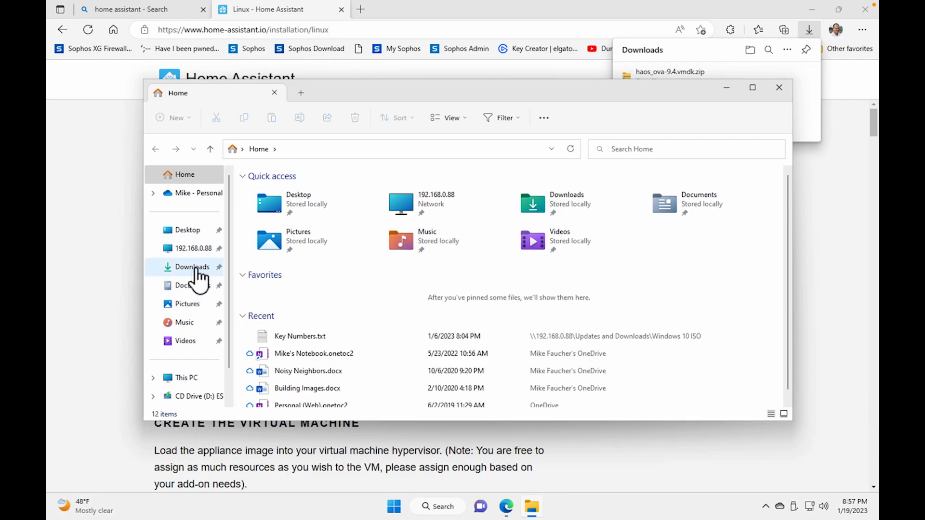
- Extract haos_ova-9.4.vmdk.zip from the Downloads folder
{"action": "left_click", "coordinate": [193, 267]}
{"action": "right_click", "coordinate": [323, 208]}
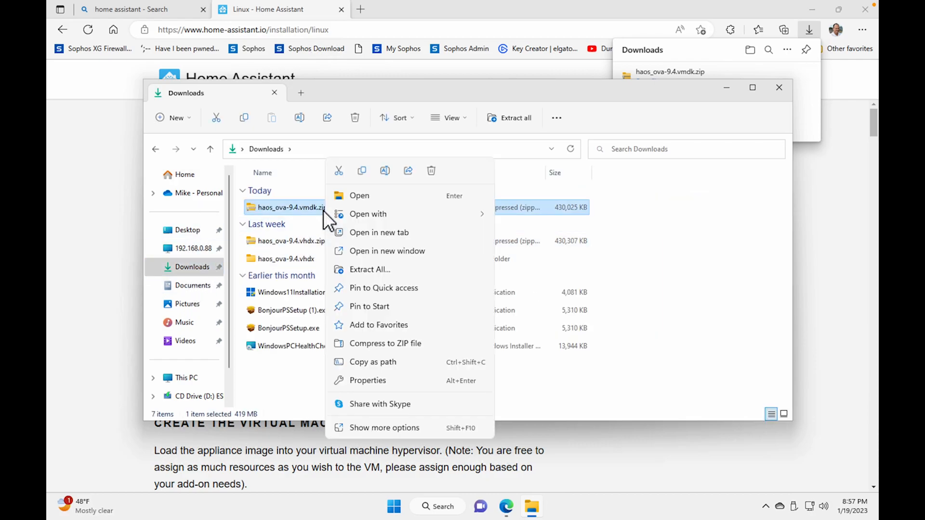
{"action": "left_click", "coordinate": [359, 268]}
{"action": "left_click", "coordinate": [567, 363]}
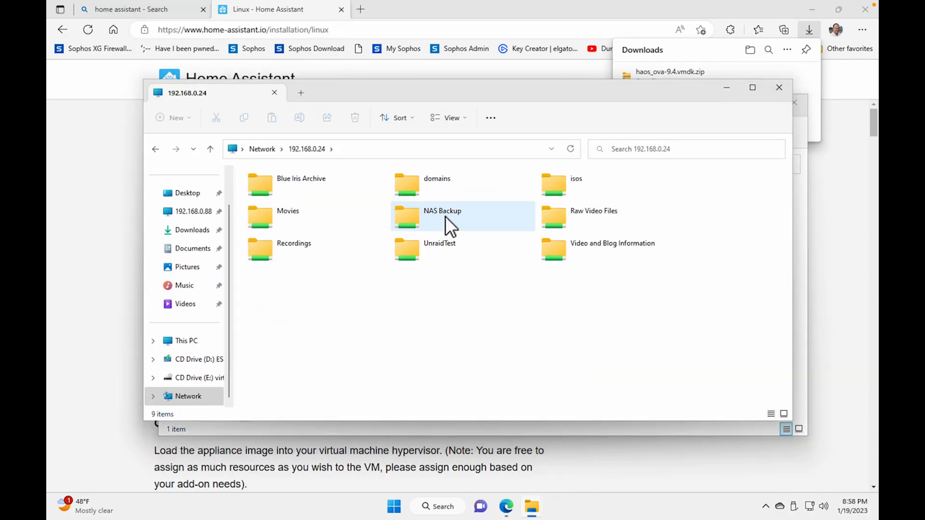
- Create a folder named HATest in the domains share on 192.168.0.24 and open it
{"action": "double_click", "coordinate": [400, 186]}
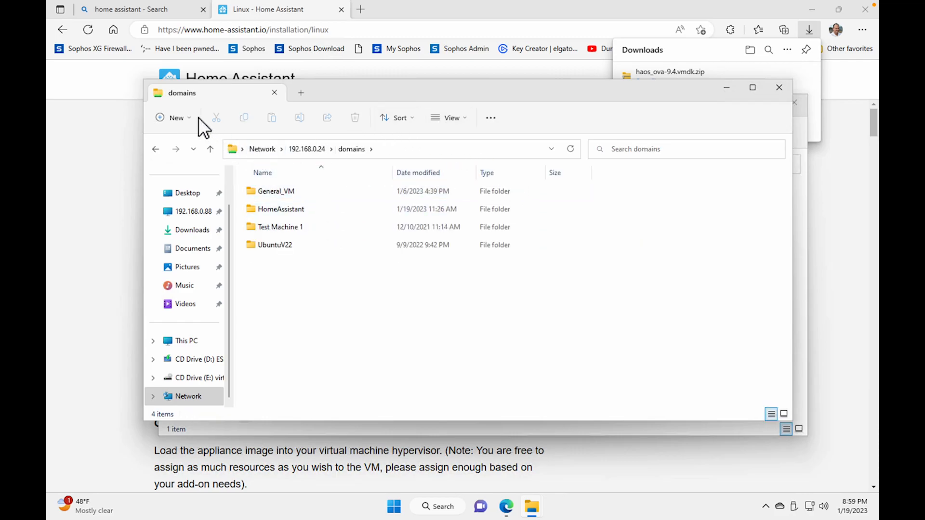
{"action": "left_click", "coordinate": [177, 119]}
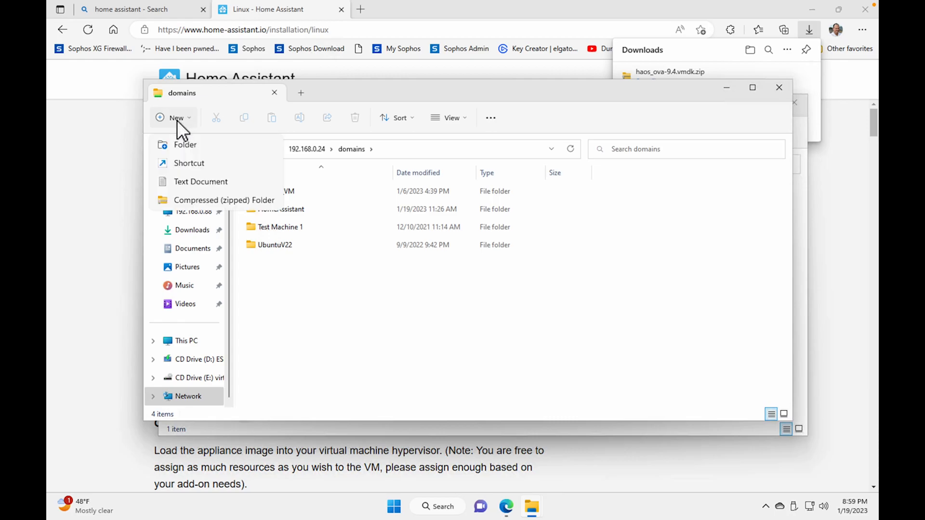
{"action": "left_click", "coordinate": [190, 151]}
{"action": "type", "text": "HATest"}
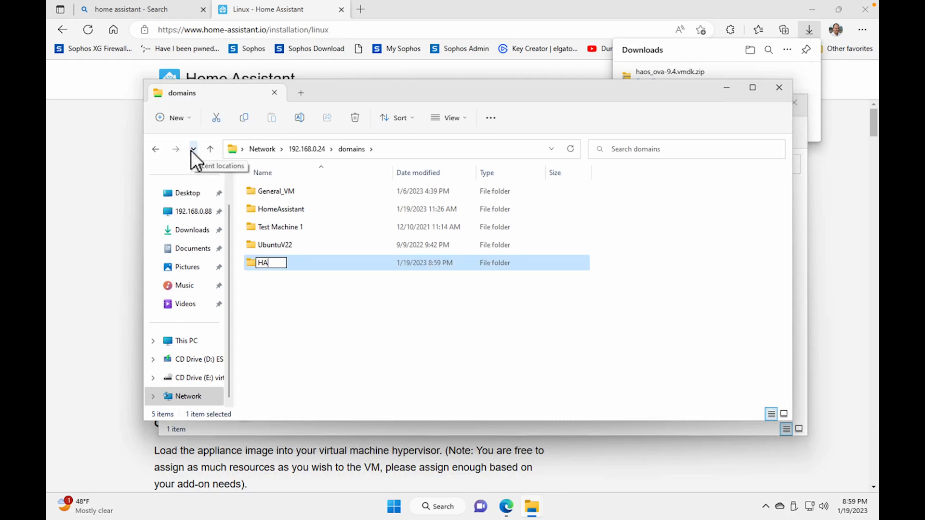
{"action": "key", "text": "Return"}
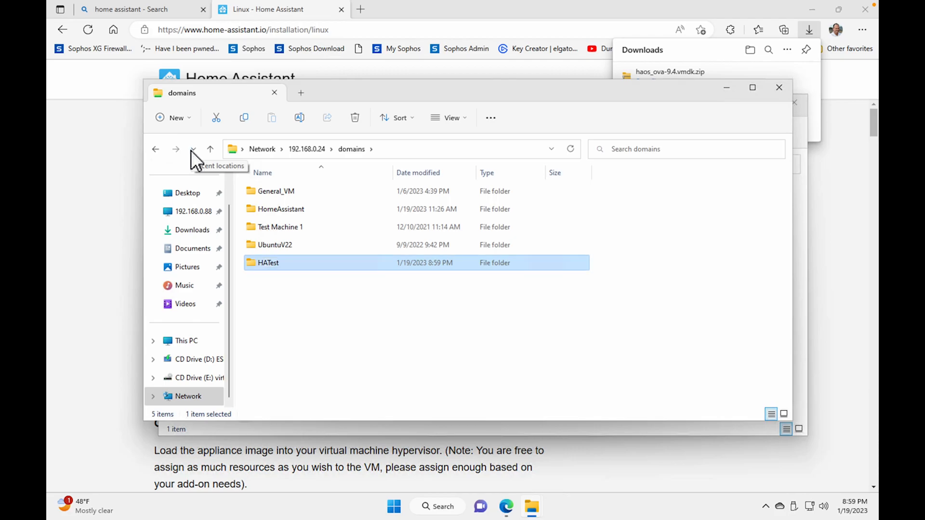
{"action": "key", "text": "Return"}
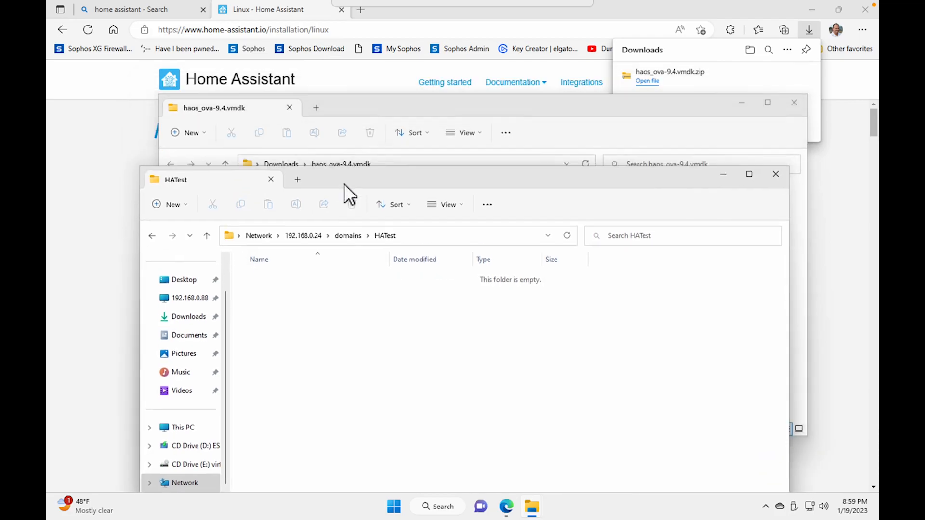
- Copy the extracted haos_ova-9.4.vmdk file into the HATest folder on the domains share
{"action": "left_click_drag", "start_coordinate": [344, 184], "coordinate": [370, 116]}
{"action": "left_click", "coordinate": [370, 115]}
{"action": "left_click", "coordinate": [311, 224]}
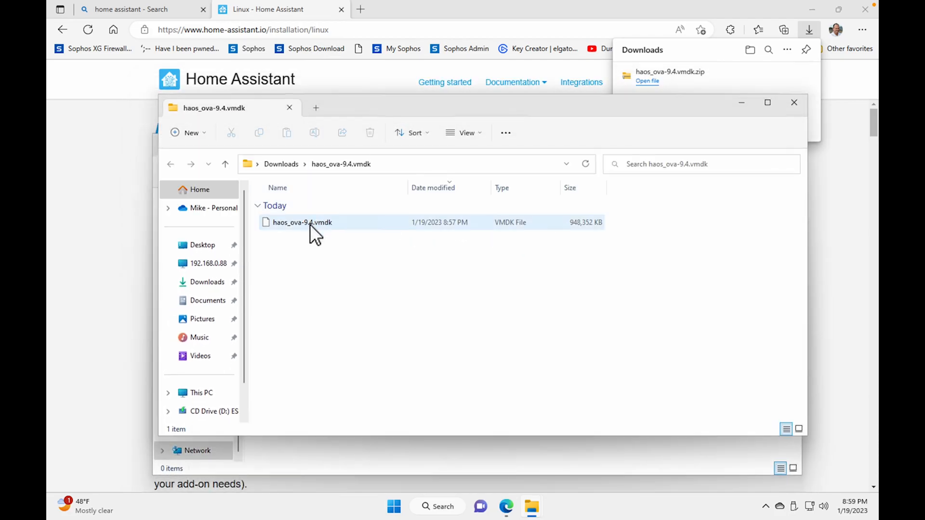
{"action": "right_click", "coordinate": [311, 224]}
{"action": "left_click", "coordinate": [348, 238]}
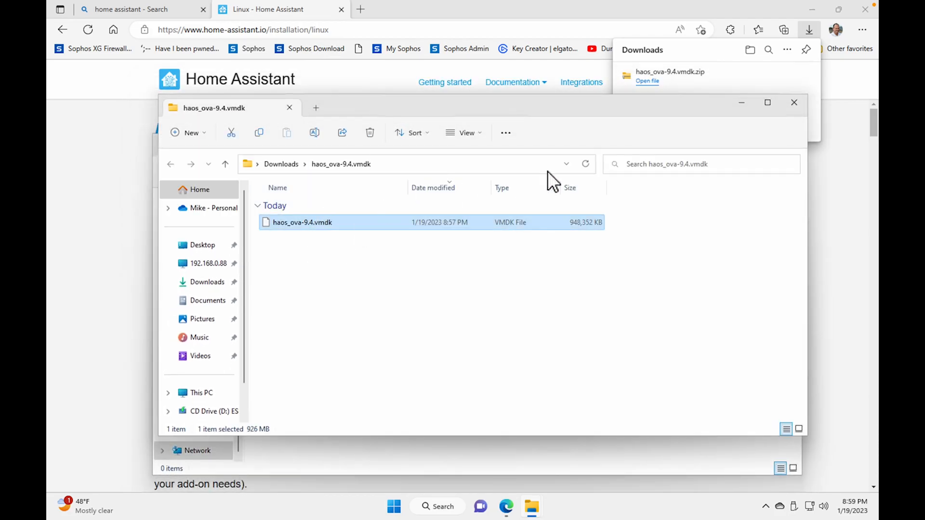
{"action": "left_click_drag", "start_coordinate": [552, 103], "coordinate": [622, 141]}
{"action": "left_click", "coordinate": [220, 158]}
{"action": "key", "text": "ctrl+v"}
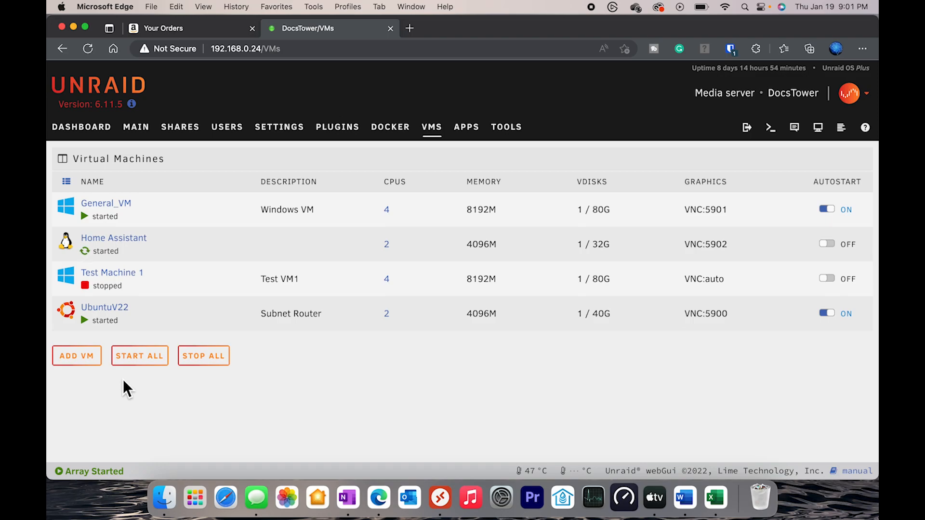
- Add a virtual machine from the Linux template in Unraid, named HATest with the description Home Assistant
{"action": "left_click", "coordinate": [86, 361]}
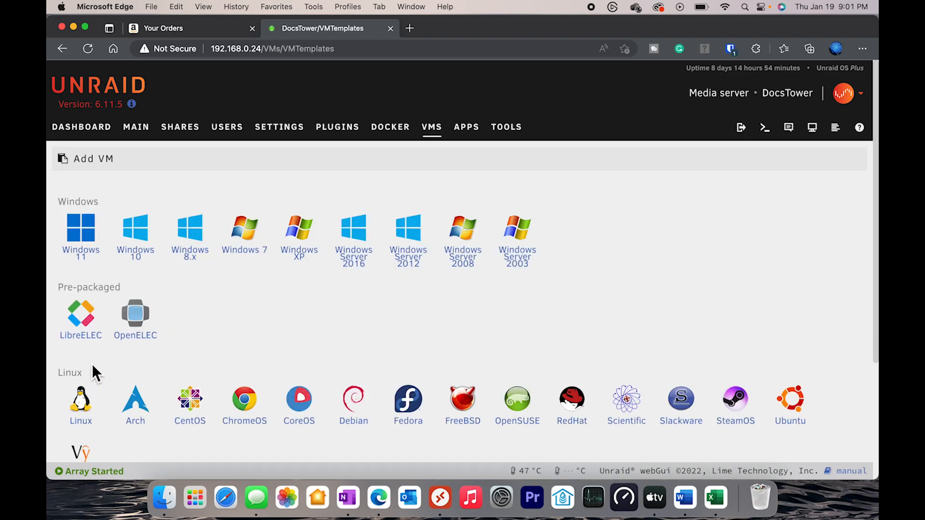
{"action": "left_click", "coordinate": [82, 407]}
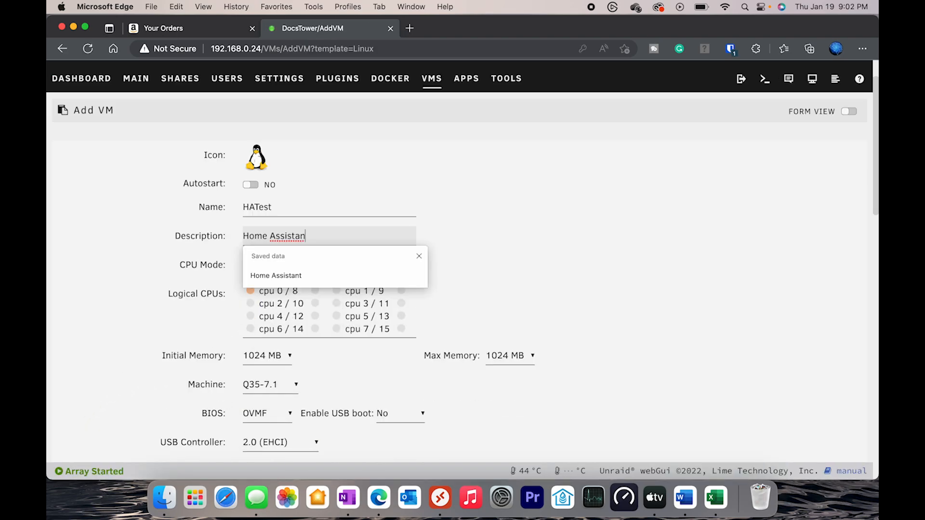
{"action": "type", "text": "tant"}
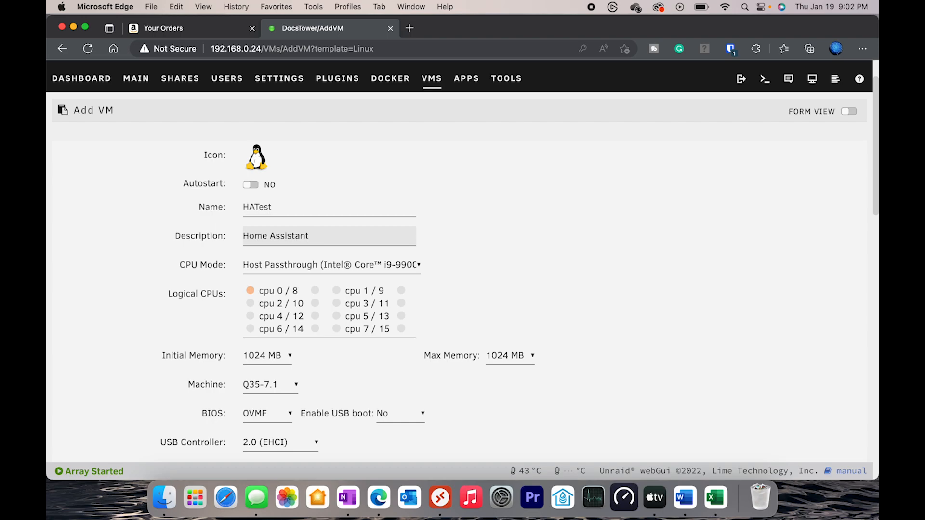
- Assign logical CPUs 4 and 12 to the virtual machine and deselect CPU 0
{"action": "scroll", "coordinate": [534, 250], "scroll_direction": "down", "scroll_amount": 3}
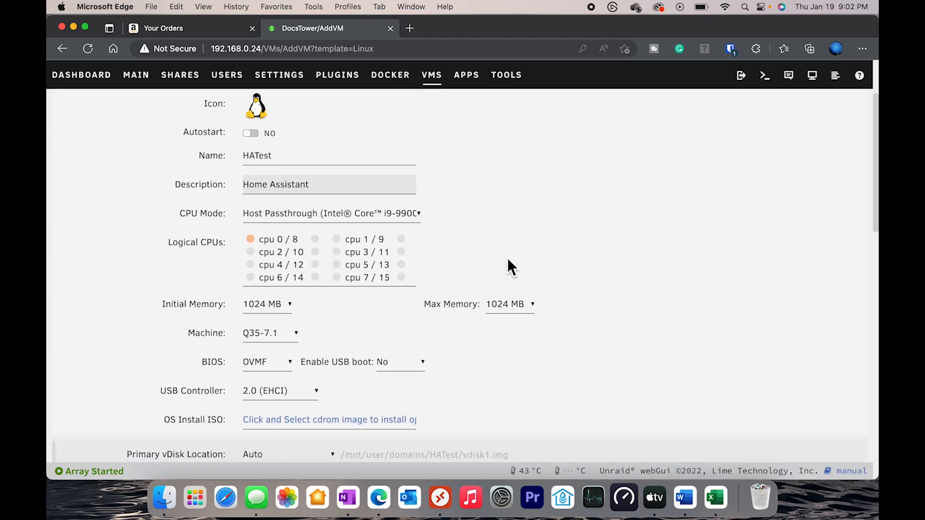
{"action": "left_click", "coordinate": [253, 265]}
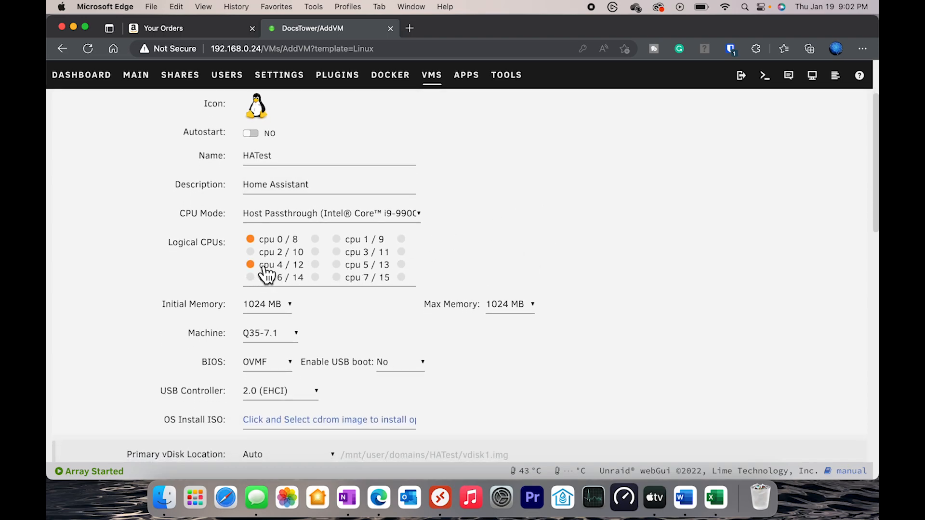
{"action": "left_click", "coordinate": [315, 265]}
{"action": "left_click", "coordinate": [250, 239]}
- Set the virtual machine's initial memory to 3072 MB
{"action": "scroll", "coordinate": [310, 294], "scroll_direction": "down", "scroll_amount": 5}
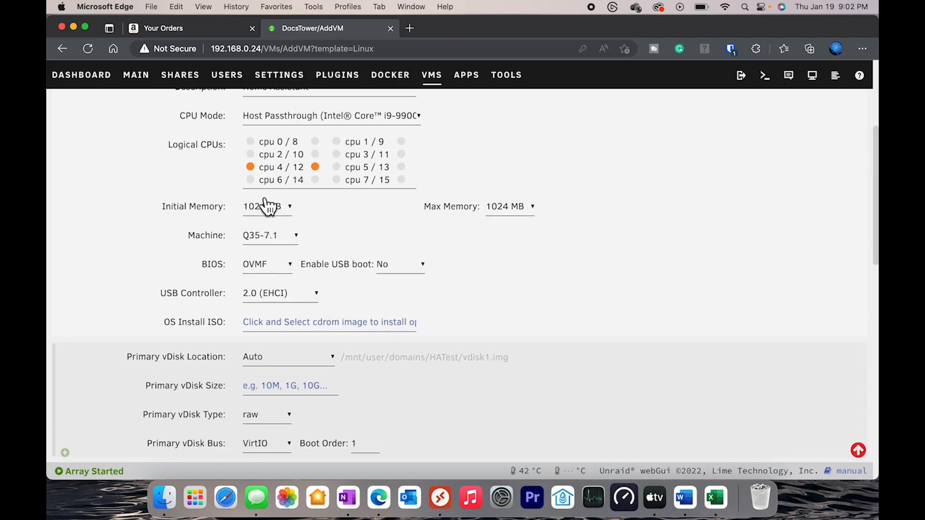
{"action": "left_click", "coordinate": [278, 216]}
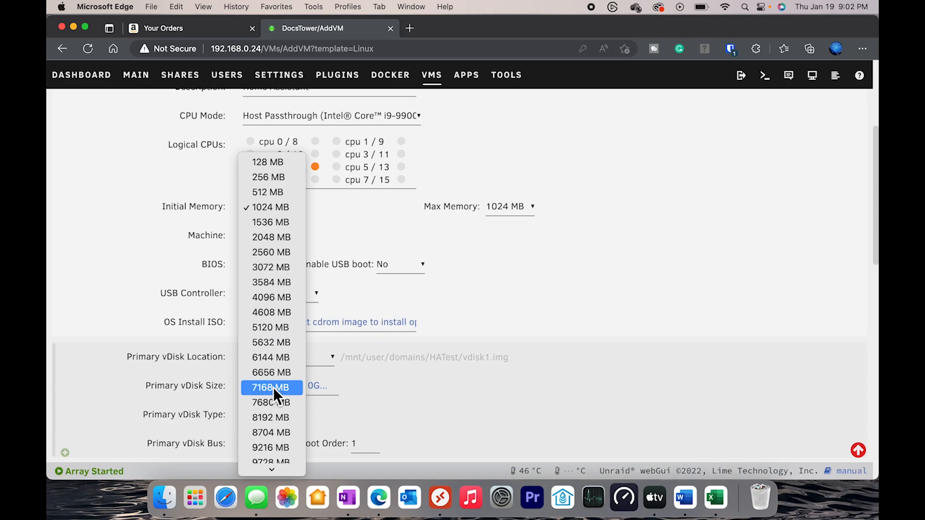
{"action": "left_click", "coordinate": [297, 273]}
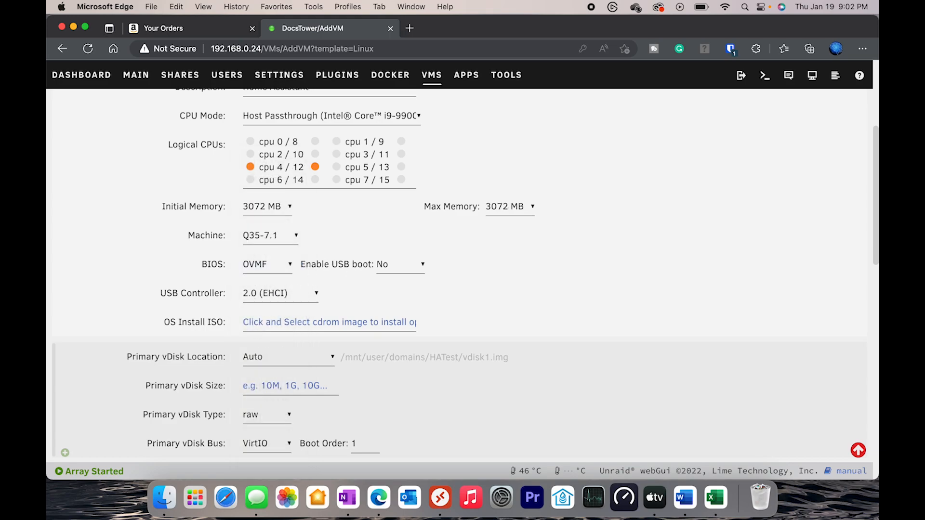
- Set the primary vDisk location to Manual and choose the folder /mnt/cache/domains/HATest/
{"action": "scroll", "coordinate": [420, 272], "scroll_direction": "down", "scroll_amount": 1}
{"action": "scroll", "coordinate": [417, 265], "scroll_direction": "down", "scroll_amount": 5}
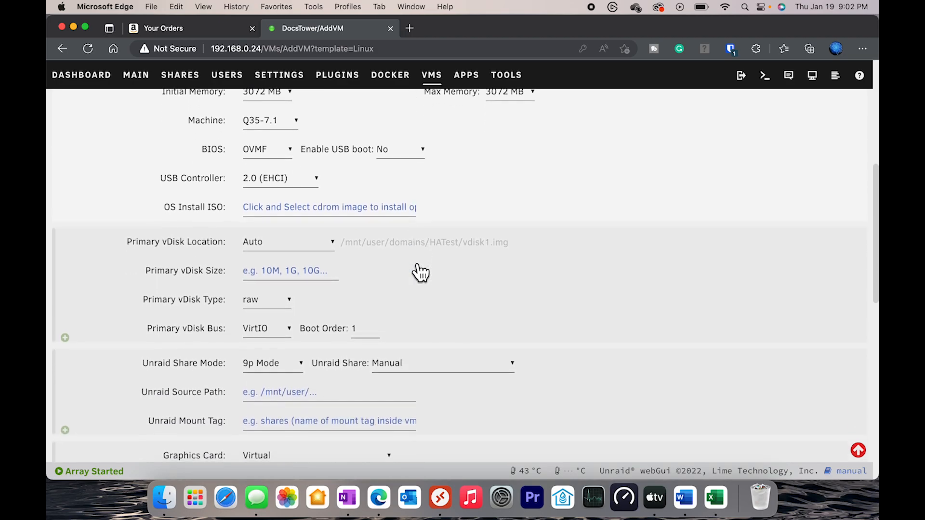
{"action": "scroll", "coordinate": [417, 262], "scroll_direction": "down", "scroll_amount": 3}
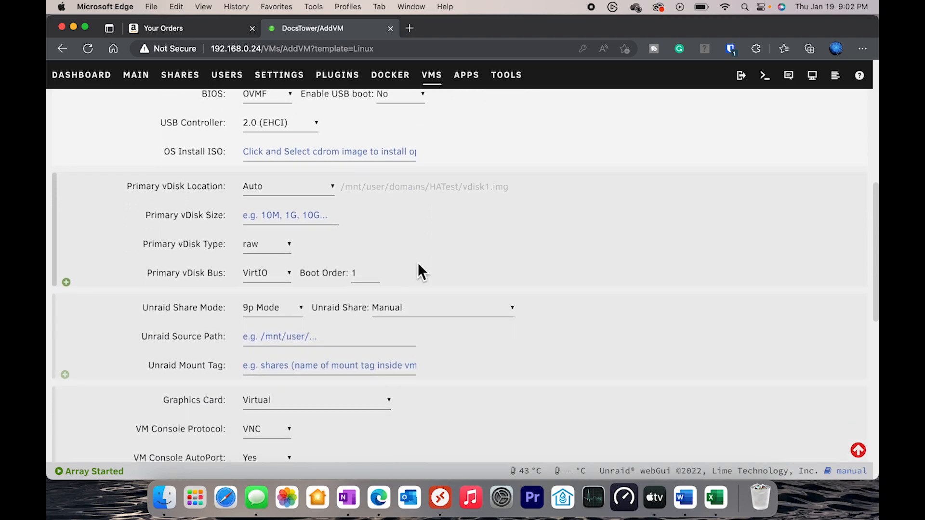
{"action": "left_click", "coordinate": [304, 188]}
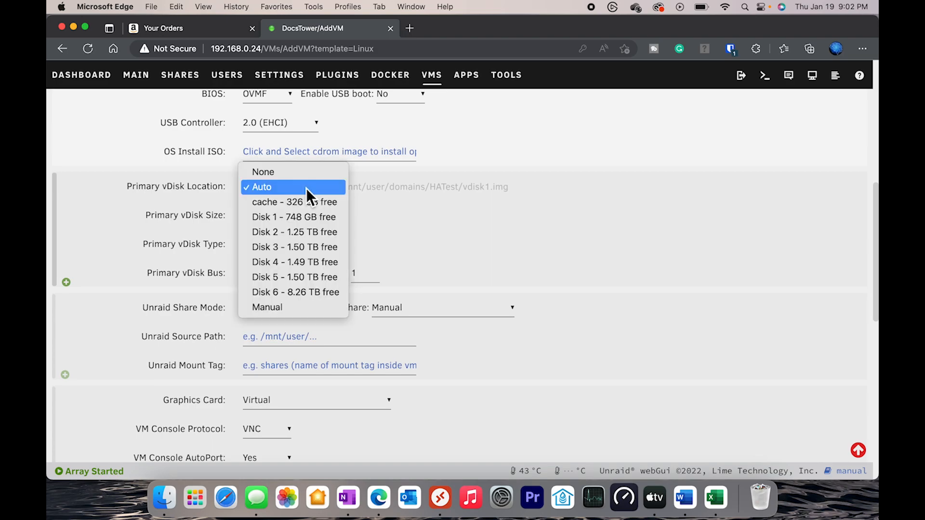
{"action": "left_click", "coordinate": [266, 309]}
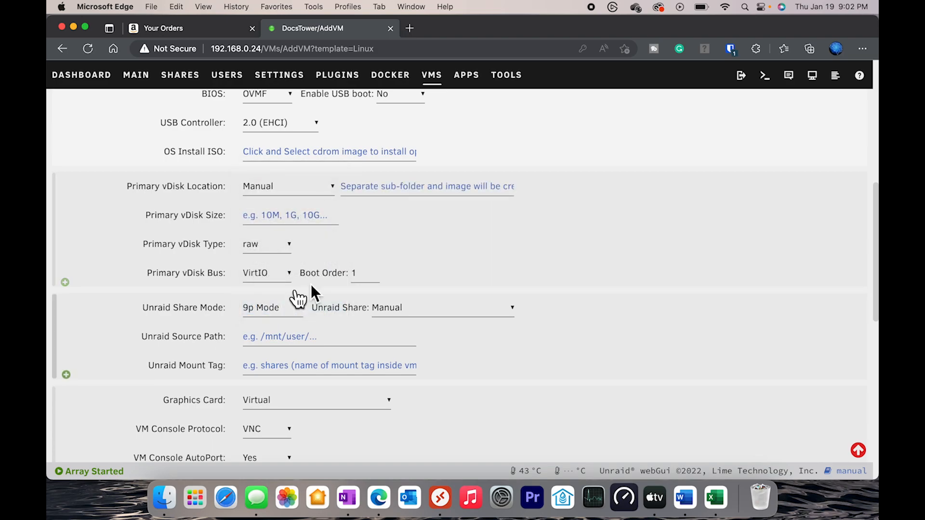
{"action": "left_click", "coordinate": [408, 189]}
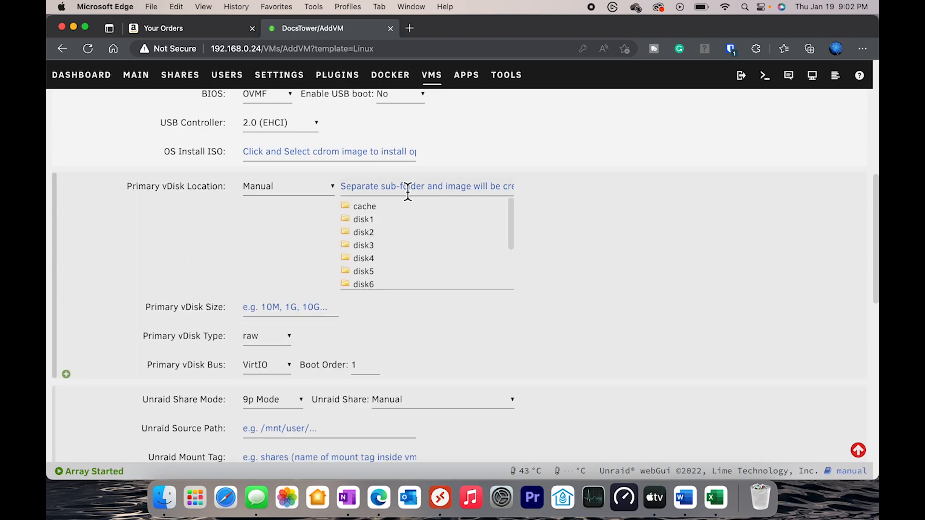
{"action": "left_click", "coordinate": [371, 207]}
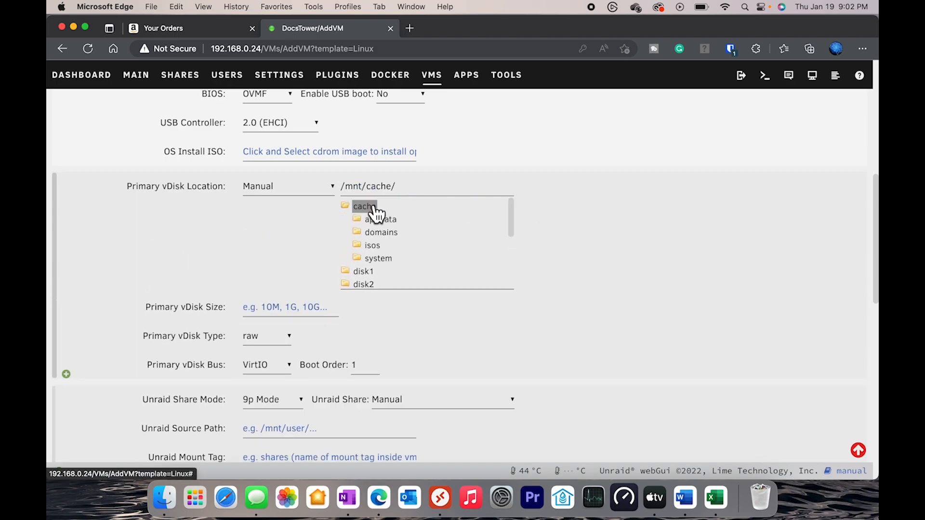
{"action": "left_click", "coordinate": [384, 235]}
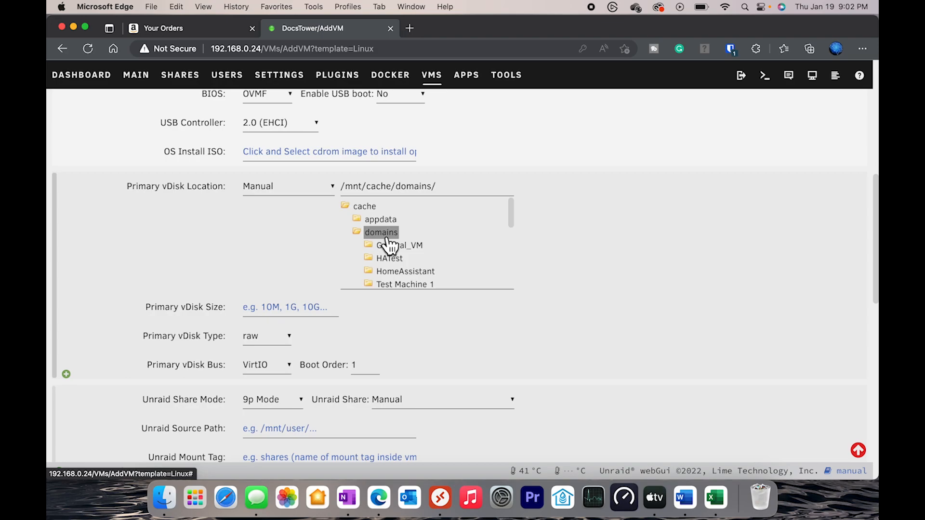
{"action": "scroll", "coordinate": [447, 244], "scroll_direction": "down", "scroll_amount": 1}
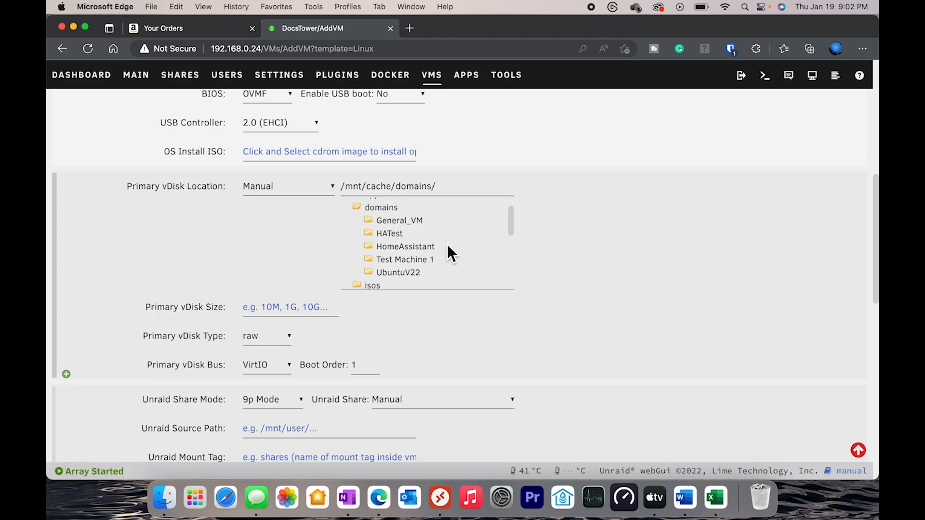
{"action": "left_click", "coordinate": [396, 235]}
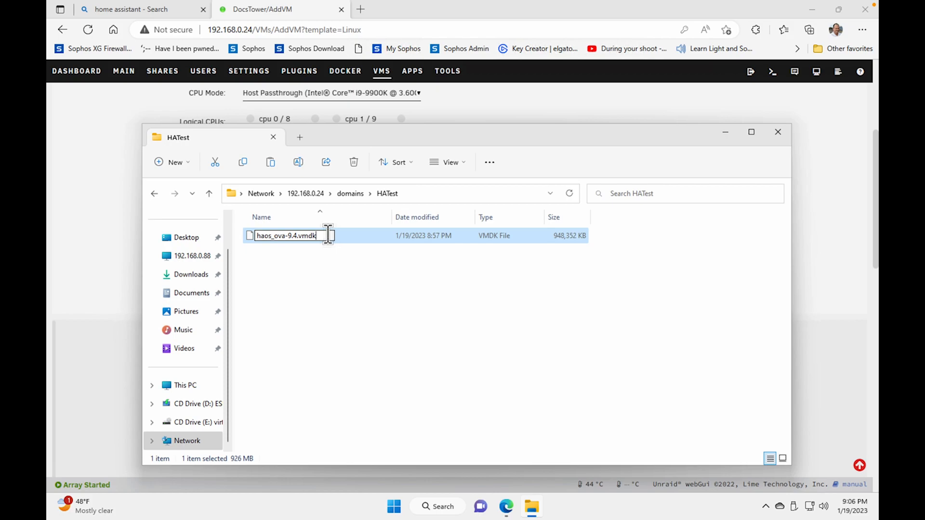
- Copy the full file name haos_ova-9.4.vmdk from the HATest folder and return to the primary vDisk path in the VM form
{"action": "left_click_drag", "start_coordinate": [326, 235], "coordinate": [253, 236]}
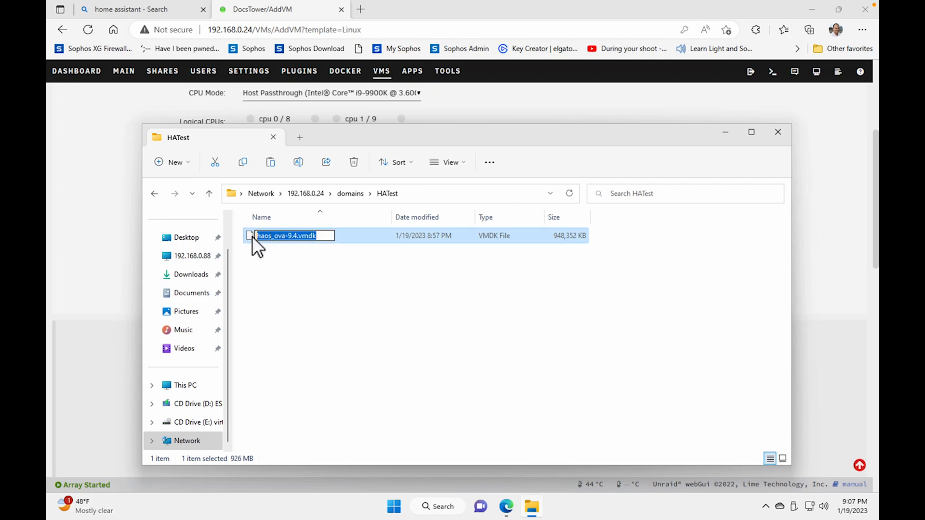
{"action": "right_click", "coordinate": [280, 236]}
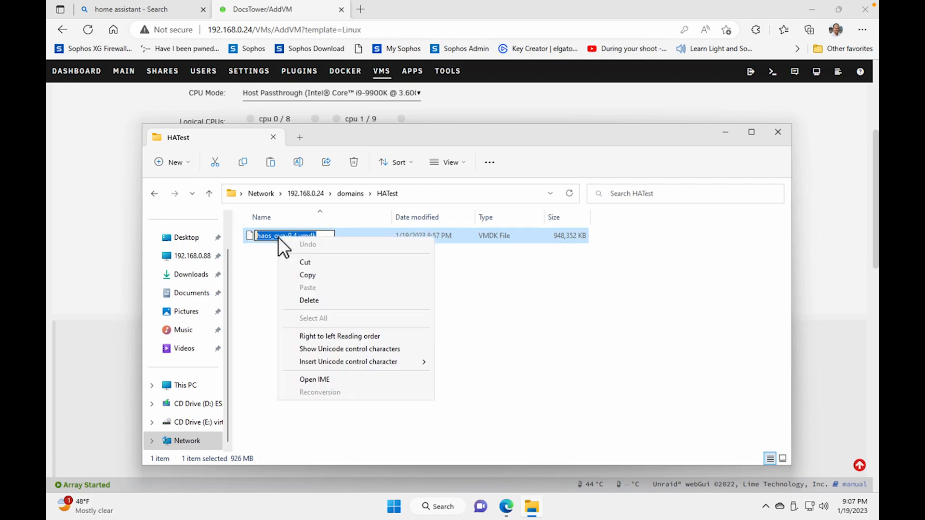
{"action": "left_click", "coordinate": [308, 276]}
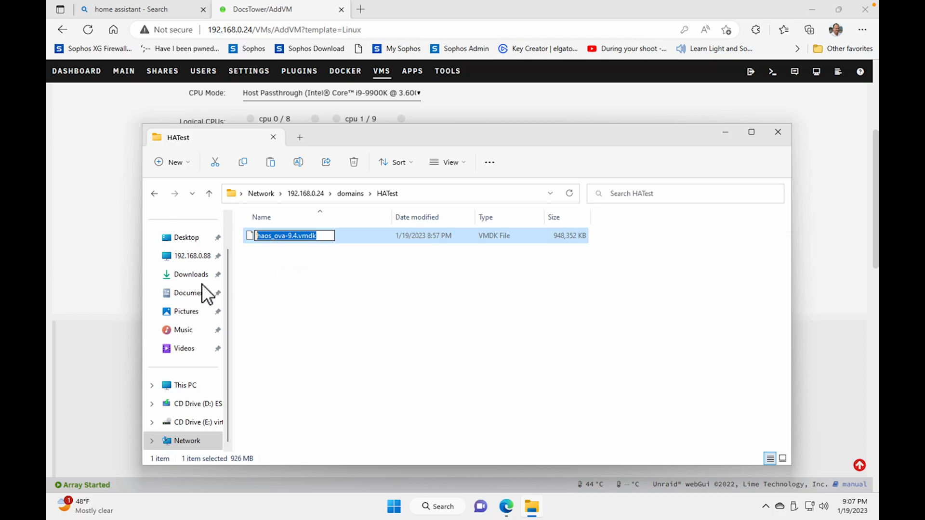
{"action": "key", "text": "Escape"}
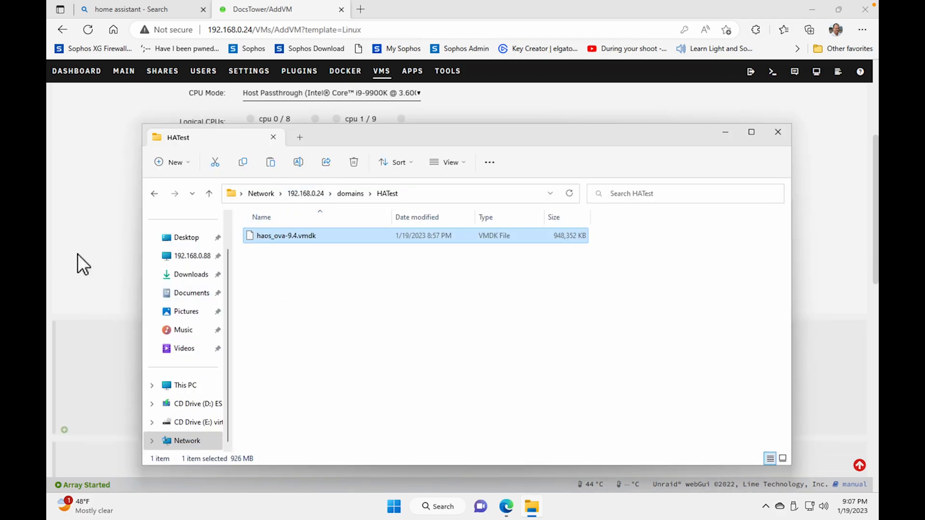
{"action": "left_click", "coordinate": [57, 258]}
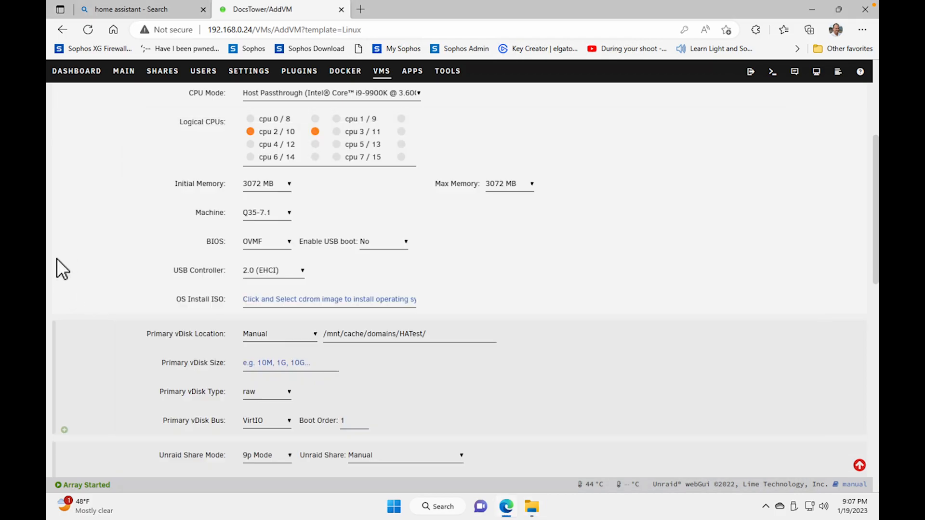
{"action": "left_click", "coordinate": [434, 332]}
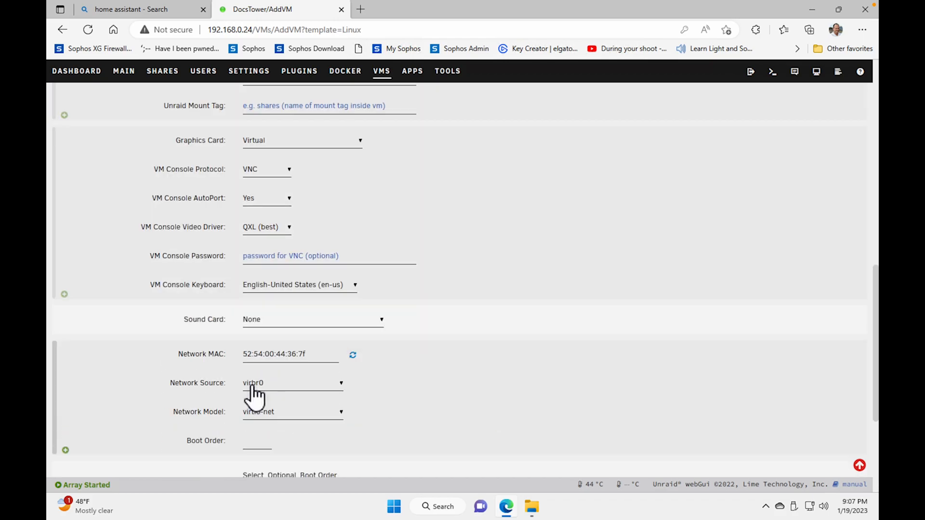
- Set the network source to br0 and create the virtual machine, keeping Start VM after creation enabled
{"action": "left_click", "coordinate": [251, 384]}
{"action": "left_click", "coordinate": [251, 420]}
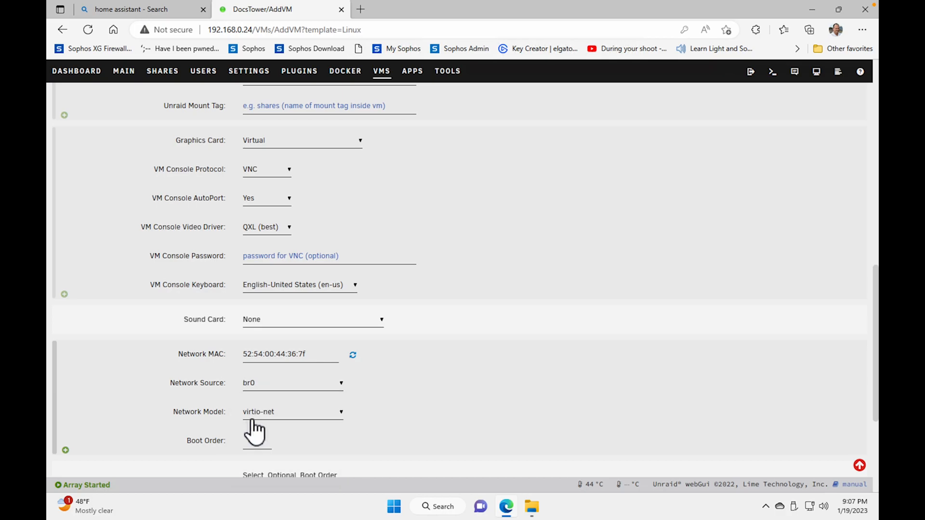
{"action": "scroll", "coordinate": [428, 363], "scroll_direction": "down", "scroll_amount": 3}
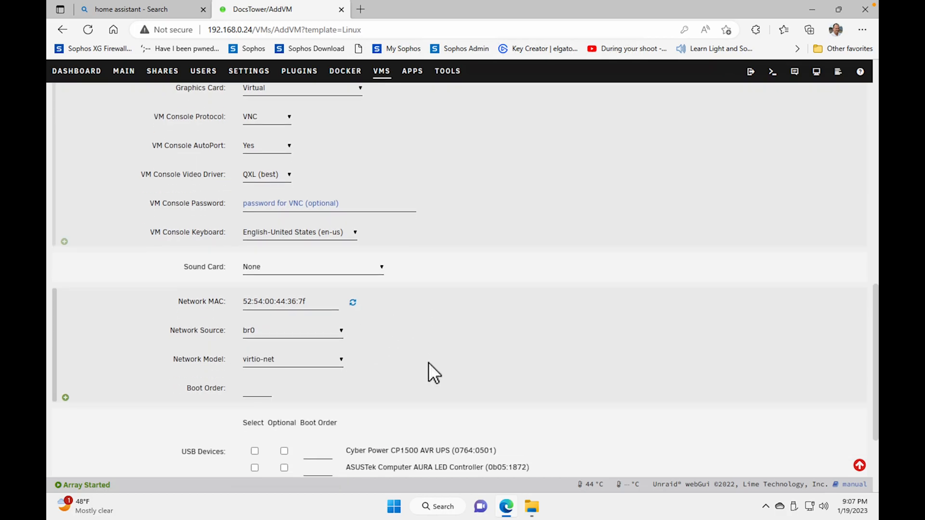
{"action": "scroll", "coordinate": [429, 362], "scroll_direction": "down", "scroll_amount": 2}
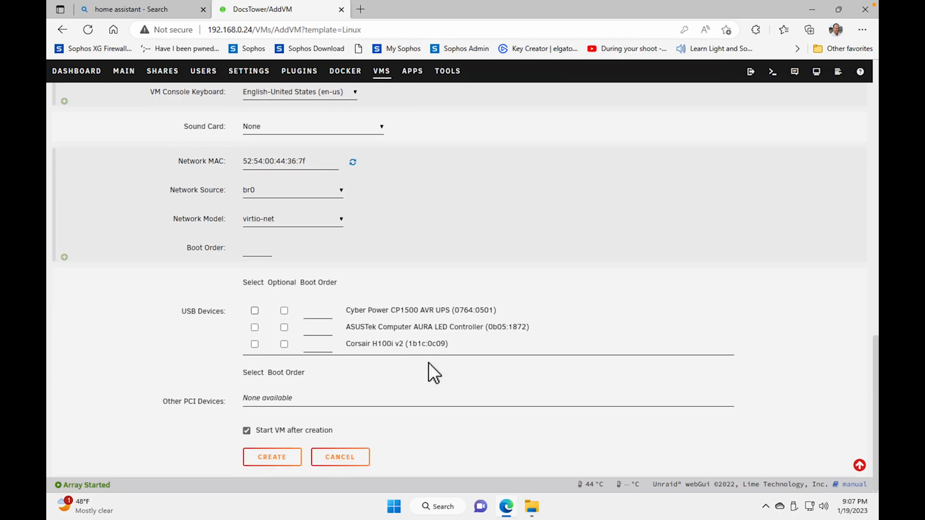
{"action": "left_click", "coordinate": [284, 461]}
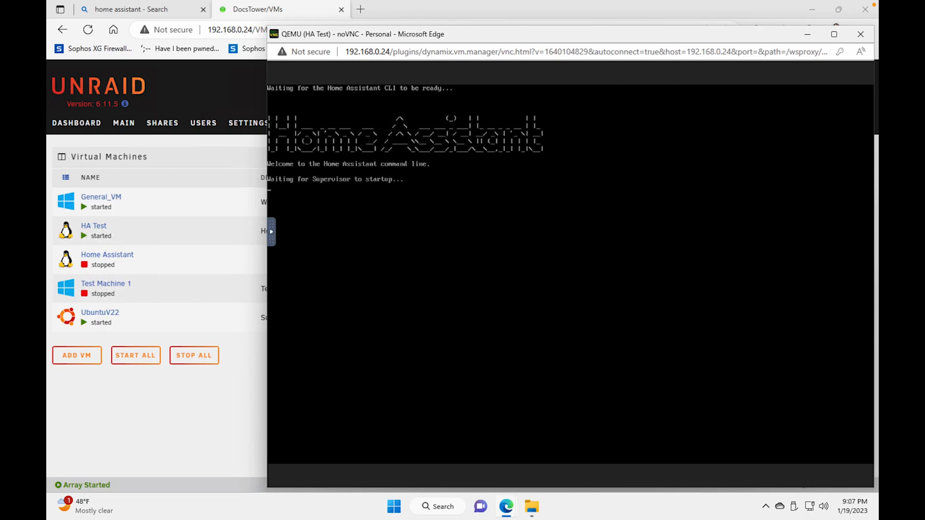
{"action": "key", "text": "Return"}
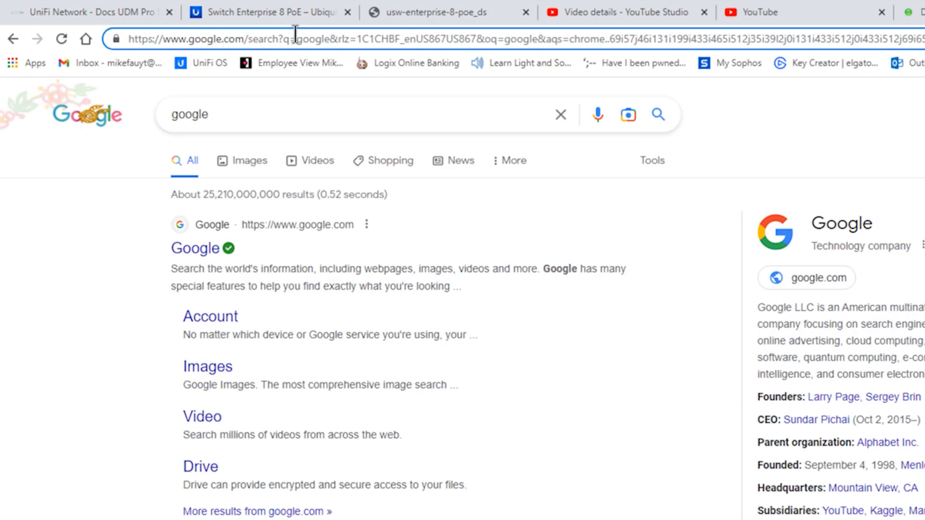
- Open the Home Assistant web interface at homeassistant.local:8123 in the browser
{"action": "left_click", "coordinate": [294, 35]}
{"action": "type", "text": "home"}
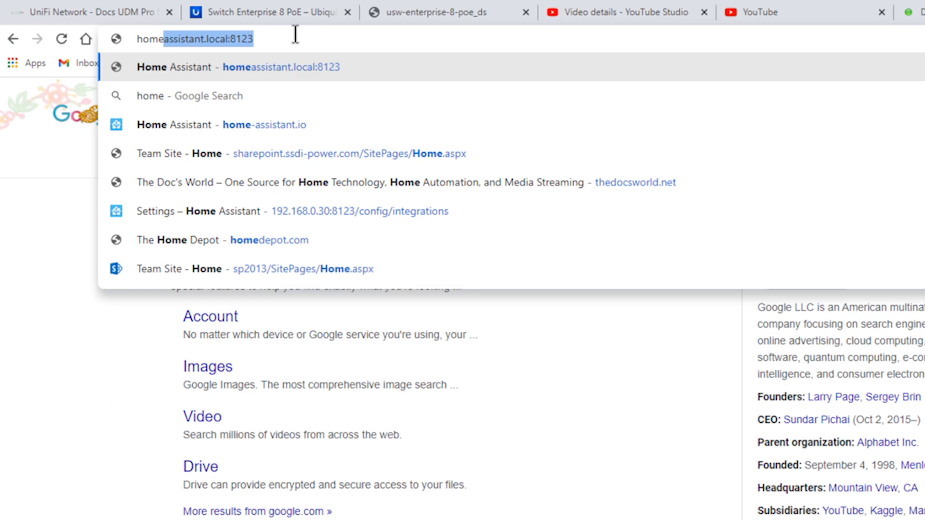
{"action": "key", "text": "Right"}
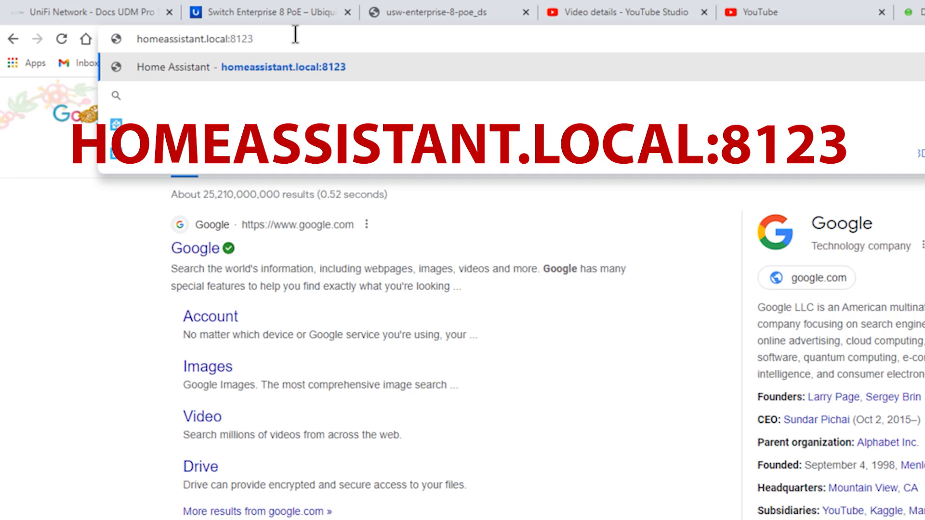
{"action": "key", "text": "Return"}
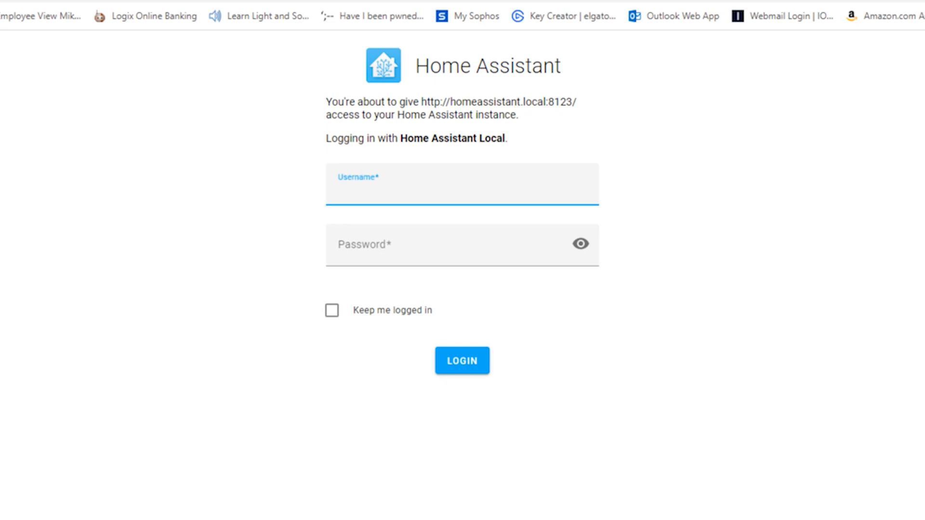
- Enter the address 192.168.0.30:8123 to reach Home Assistant by its IP address
{"action": "left_click", "coordinate": [133, 2]}
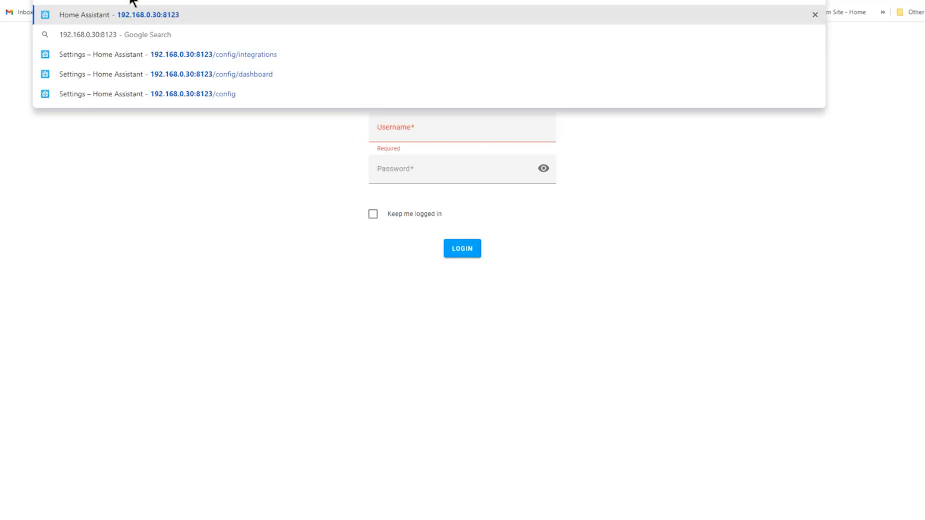